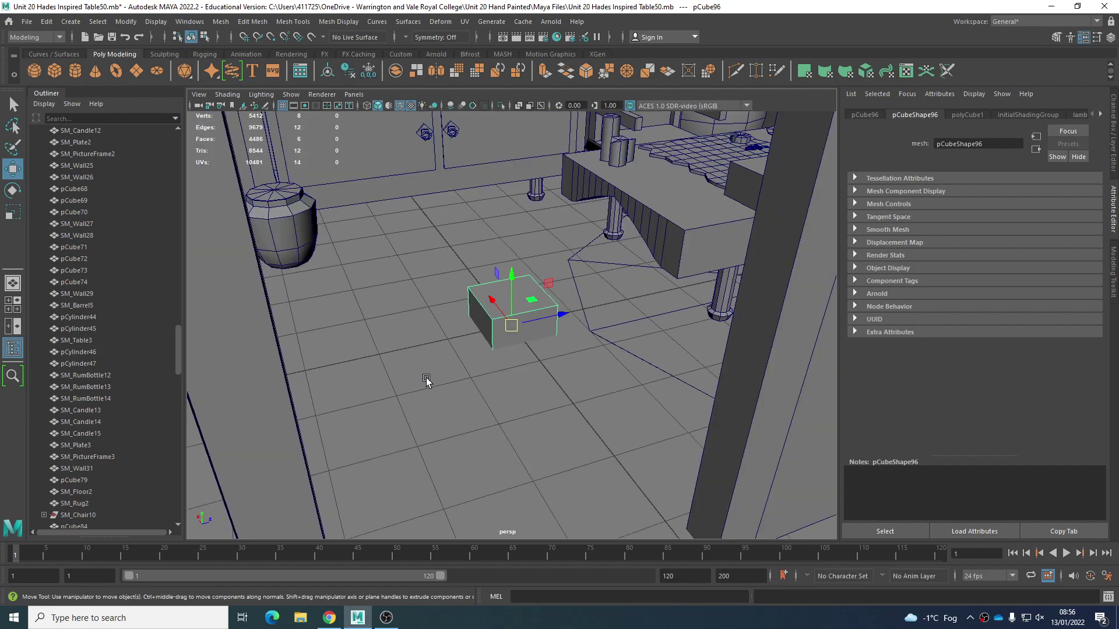
# Step: Move the small cube out of the furnished room into the clear space between the two rooms
pyautogui.moveTo(514, 292); pyautogui.dragTo(353, 247)
pyautogui.keyDown('alt'); pyautogui.moveTo(331, 321); pyautogui.dragTo(394, 321); pyautogui.keyUp('alt')
pyautogui.moveTo(402, 209); pyautogui.dragTo(409, 277)
pyautogui.moveTo(382, 318); pyautogui.dragTo(380, 372)
pyautogui.hotkey('ctrl', 'z')
pyautogui.press('f')
pyautogui.scroll(-5, 380, 371)
# Step: Snap the cube's pivot to its lower corner vertex
pyautogui.press('r')
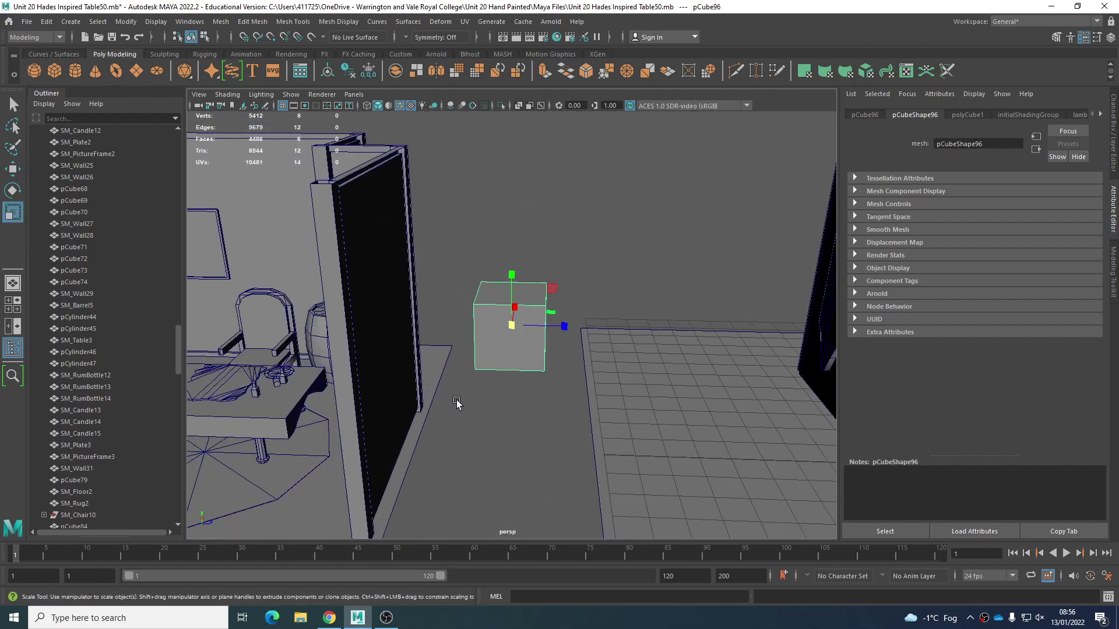
pyautogui.keyDown('alt'); pyautogui.moveTo(457, 402); pyautogui.dragTo(460, 418); pyautogui.keyUp('alt')
pyautogui.press('d')
pyautogui.press('v')
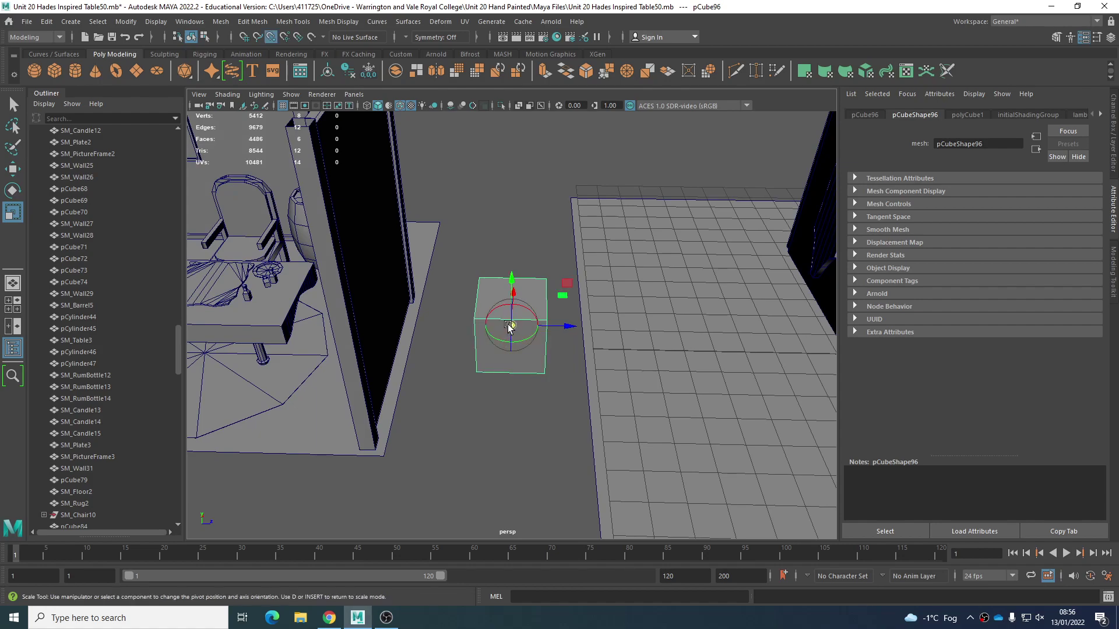
pyautogui.moveTo(506, 327); pyautogui.dragTo(470, 376)
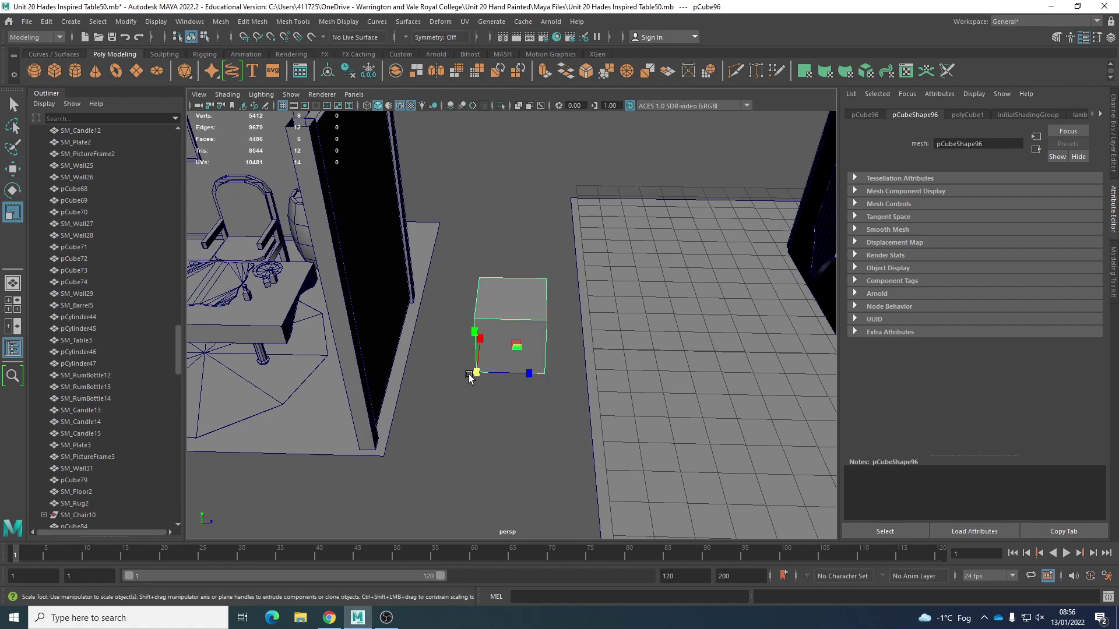
# Step: Scale the cube from its corner pivot into a tall, thin wall panel
pyautogui.moveTo(475, 333); pyautogui.dragTo(473, 377)
pyautogui.keyDown('alt'); pyautogui.moveTo(474, 378); pyautogui.dragTo(412, 369); pyautogui.keyUp('alt')
pyautogui.moveTo(473, 352); pyautogui.dragTo(338, 431)
pyautogui.keyDown('alt'); pyautogui.moveTo(426, 443); pyautogui.dragTo(326, 356); pyautogui.keyUp('alt')
pyautogui.moveTo(531, 289); pyautogui.dragTo(543, 153)
pyautogui.scroll(-5, 505, 245)
pyautogui.keyDown('alt'); pyautogui.moveTo(425, 312); pyautogui.dragTo(385, 330); pyautogui.keyUp('alt')
pyautogui.moveTo(530, 284); pyautogui.dragTo(546, 194)
pyautogui.moveTo(529, 279); pyautogui.dragTo(357, 323)
# Step: Move the thin panel to the open side of the furnished room and snap its corner beside the base of the corner post
pyautogui.press('w')
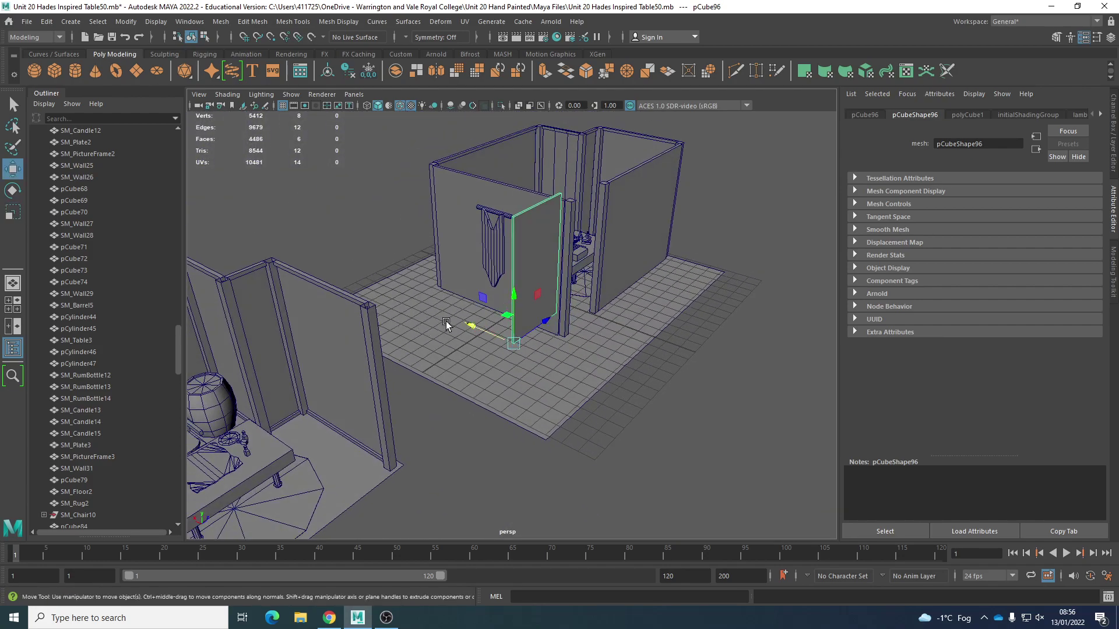
pyautogui.moveTo(466, 326); pyautogui.dragTo(532, 404)
pyautogui.press('d')
pyautogui.press('v')
pyautogui.press('v')
pyautogui.press('f')
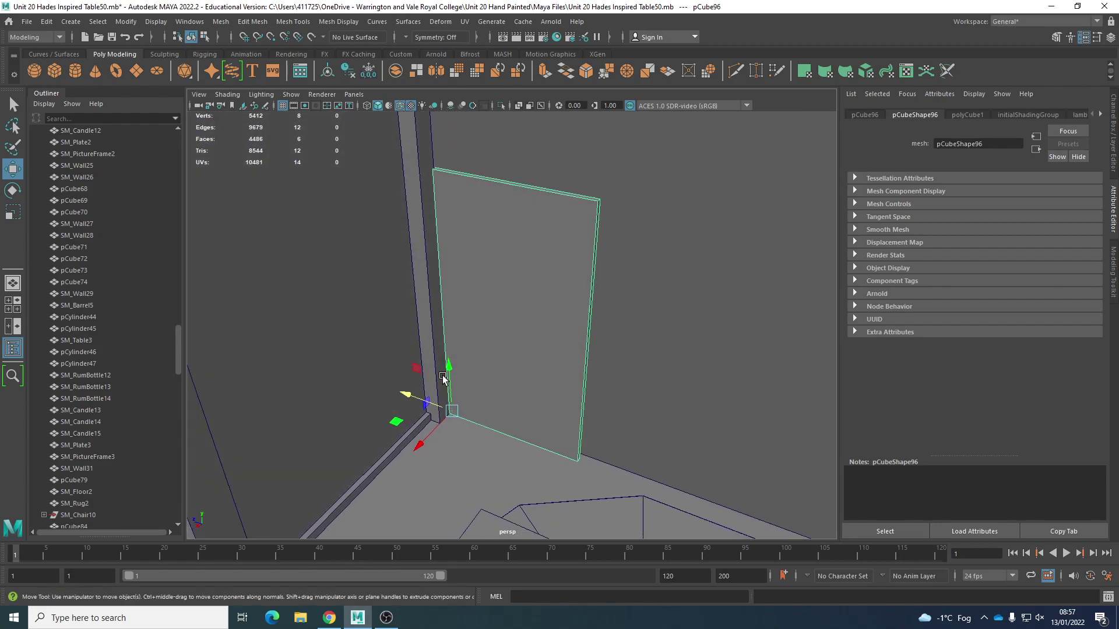
# Step: Insert two horizontal edge loops across the panel with the Insert Edge Loop Tool set to multiple edge loops
pyautogui.rightClick(505, 302)
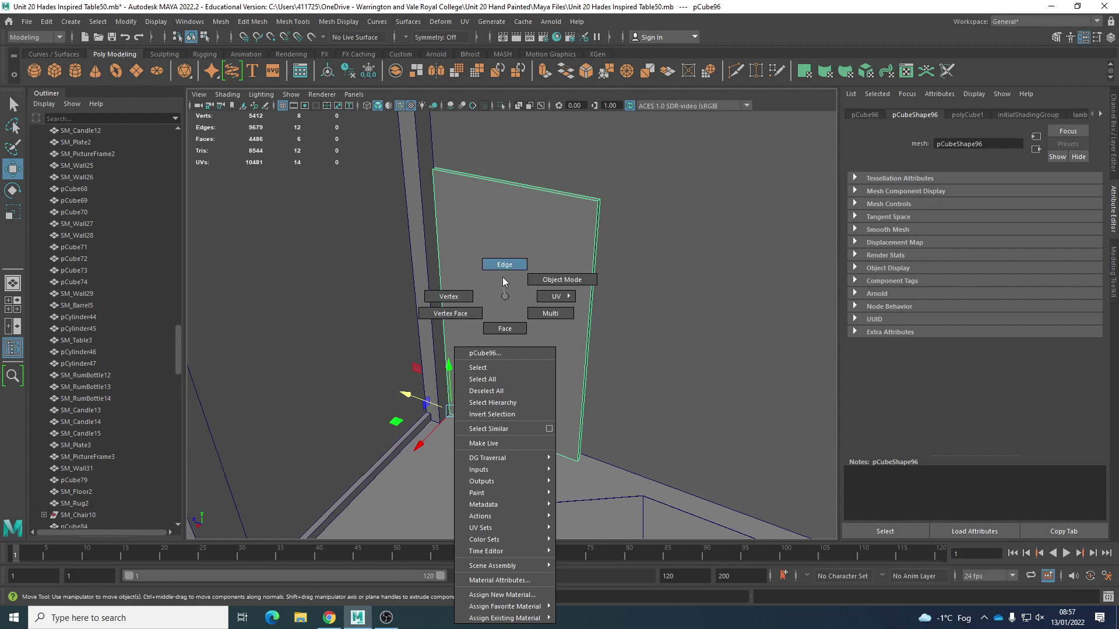
pyautogui.click(503, 278)
pyautogui.keyDown('shift'); pyautogui.moveTo(514, 305); pyautogui.dragTo(485, 307, button='right'); pyautogui.keyUp('shift')
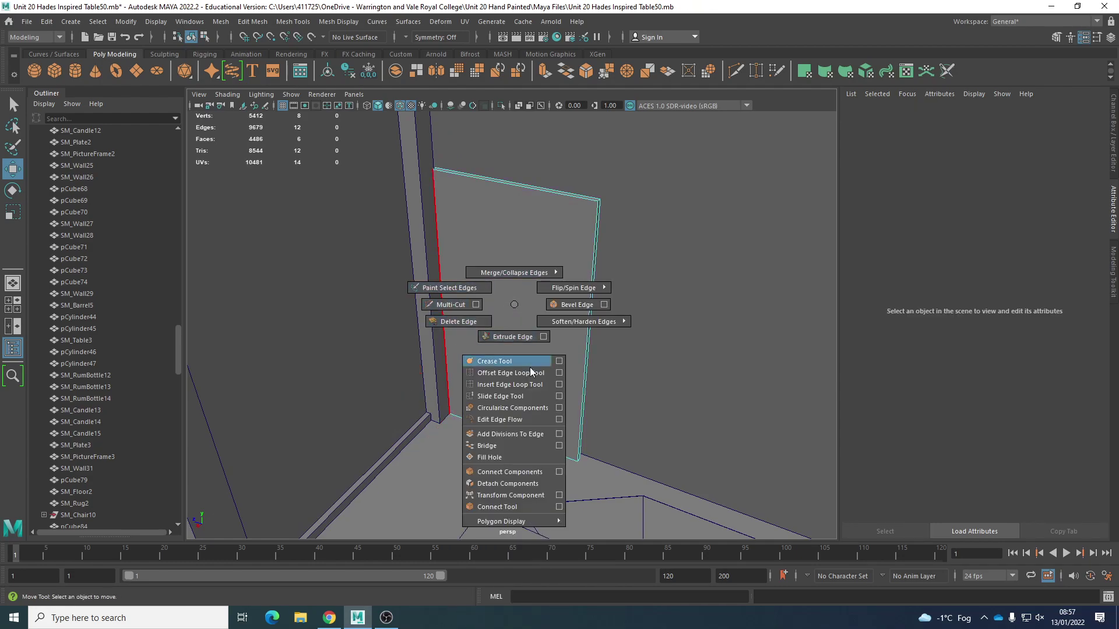
pyautogui.click(560, 389)
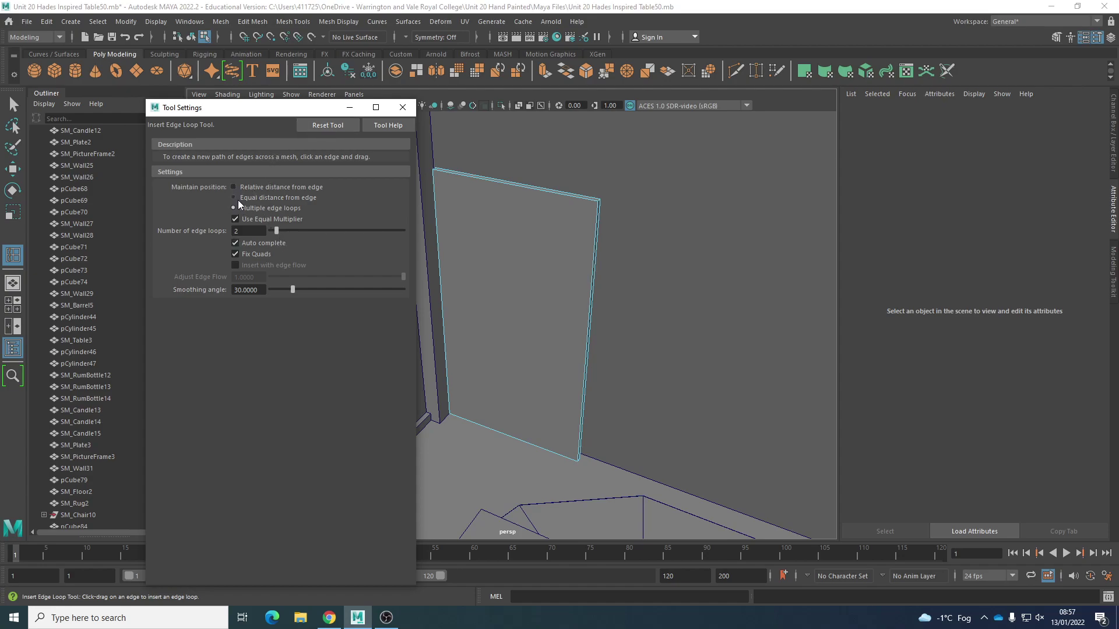
pyautogui.click(403, 108)
pyautogui.click(440, 269)
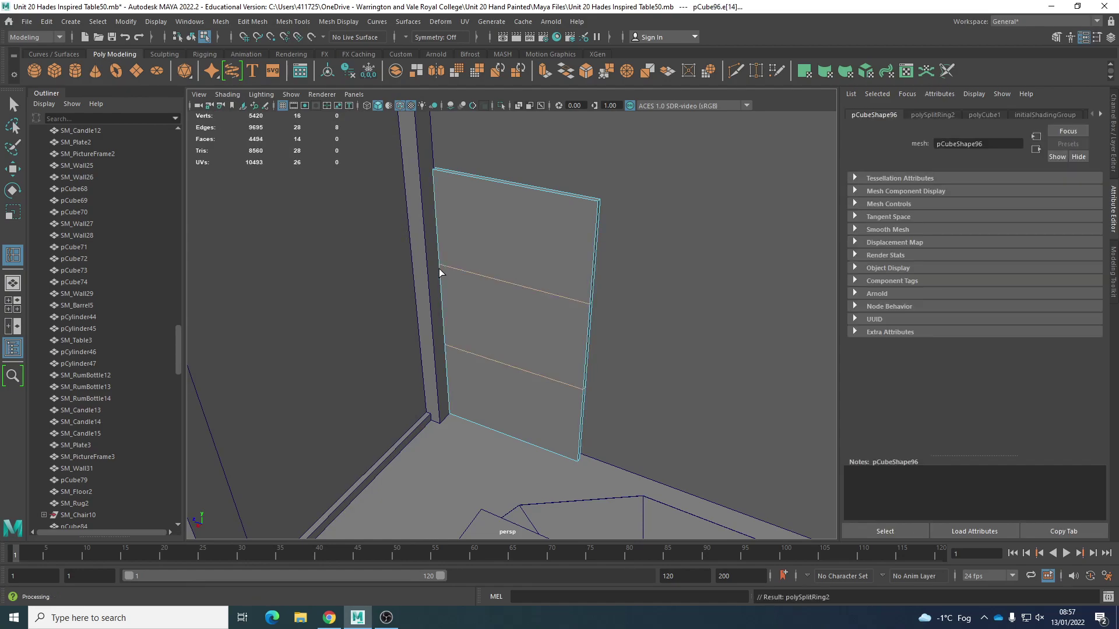
# Step: Scale the two edge loops apart vertically to leave narrow strips along the panel's upper and lower edges, and return to object mode
pyautogui.press('r')
pyautogui.moveTo(512, 282); pyautogui.dragTo(526, 184)
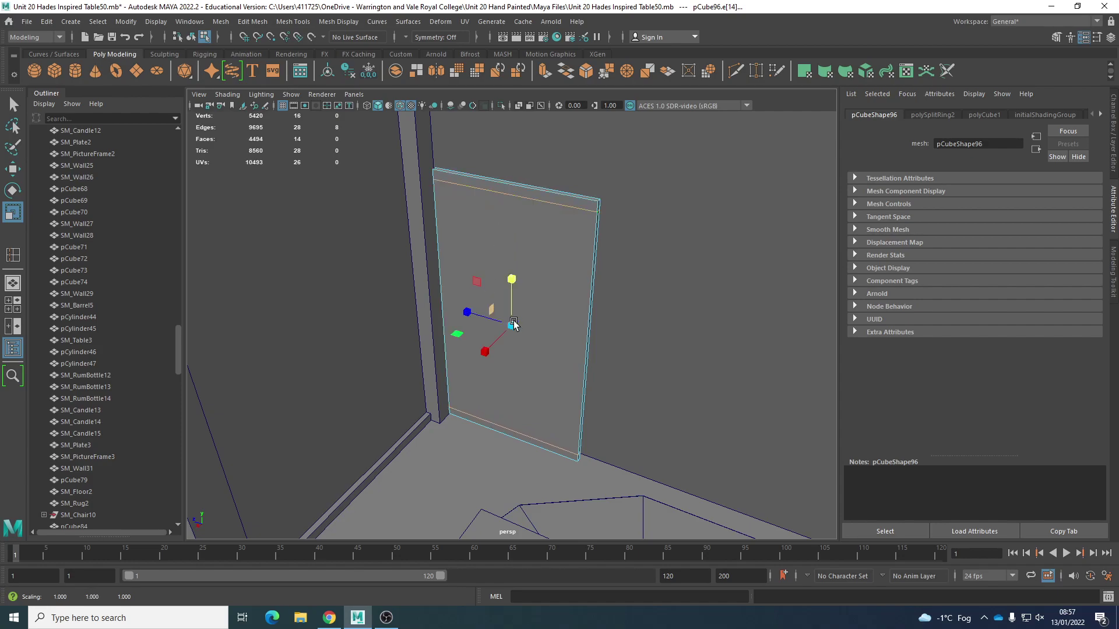
pyautogui.press('w')
pyautogui.moveTo(600, 303); pyautogui.dragTo(654, 282, button='right')
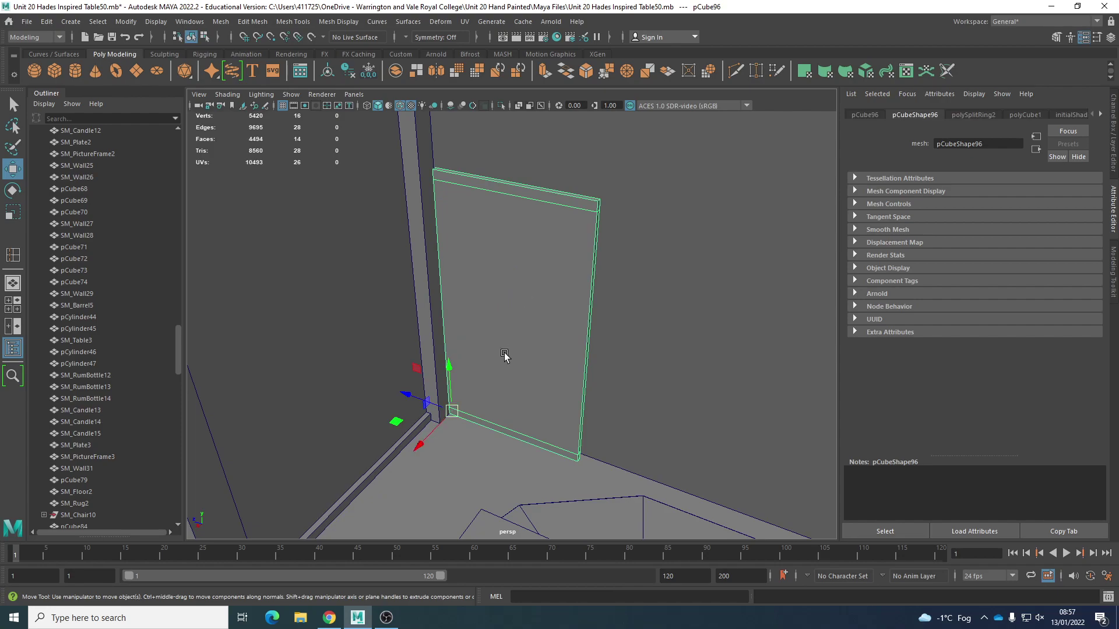
# Step: Extrude the narrow upper and lower strip faces slightly outward into the room to form trim, and return to object mode
pyautogui.moveTo(482, 365); pyautogui.dragTo(527, 326, button='right')
pyautogui.click(511, 191)
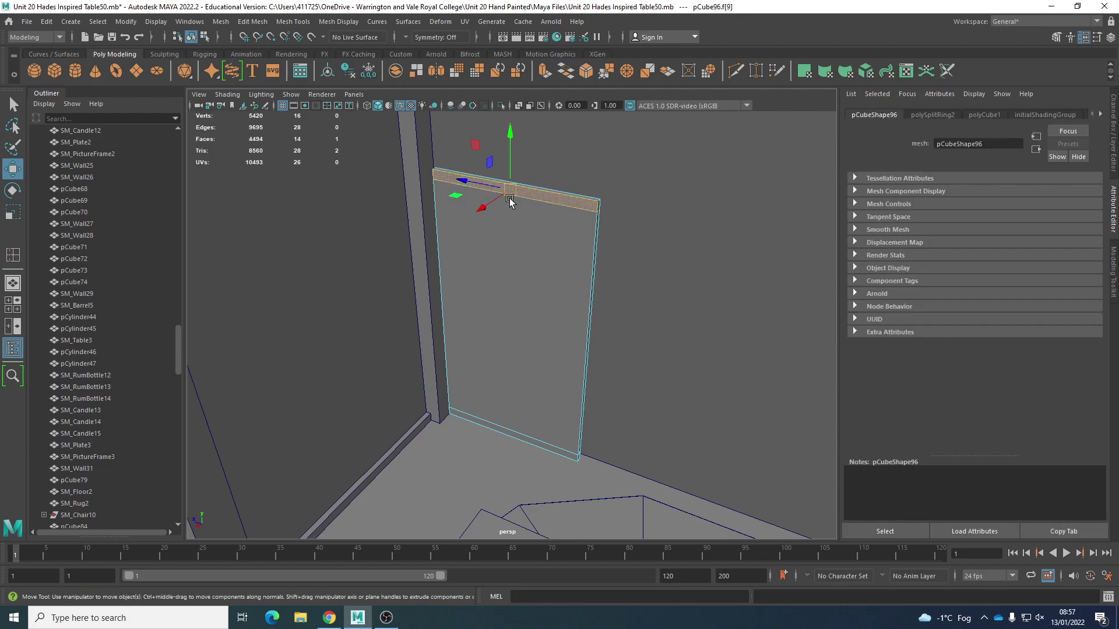
pyautogui.keyDown('shift'); pyautogui.click(491, 431); pyautogui.keyUp('shift')
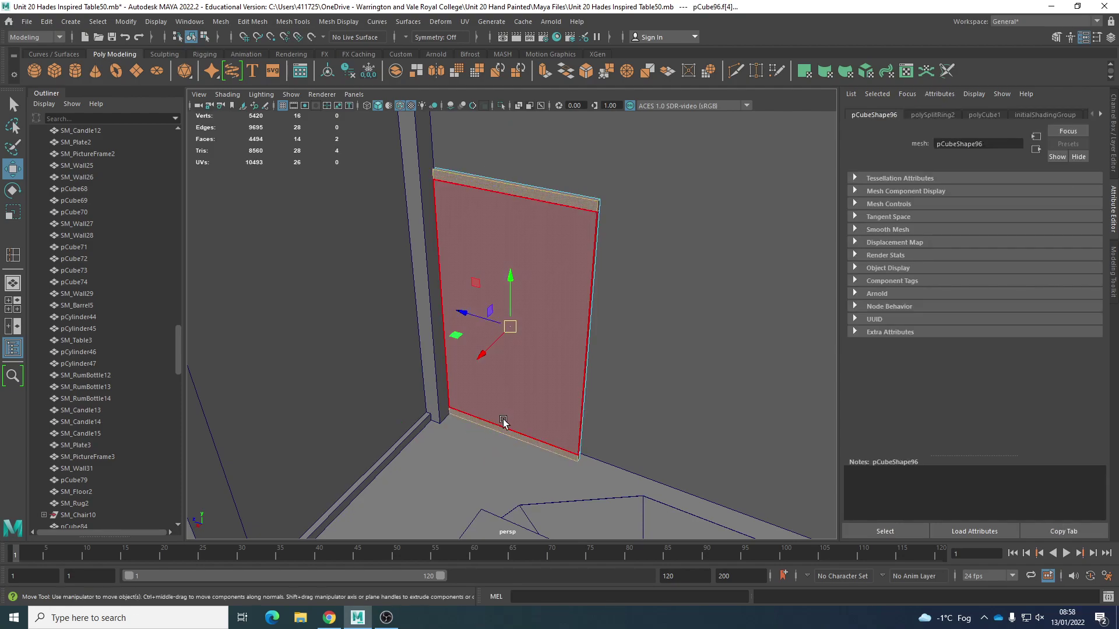
pyautogui.keyDown('shift'); pyautogui.rightClick(633, 343); pyautogui.keyUp('shift')
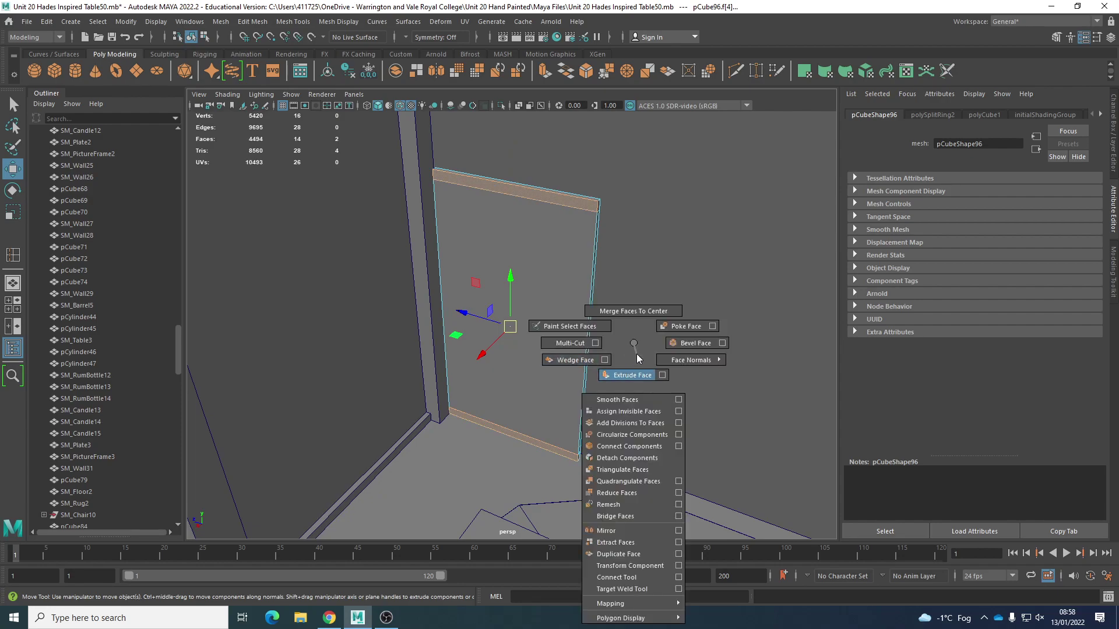
pyautogui.click(641, 375)
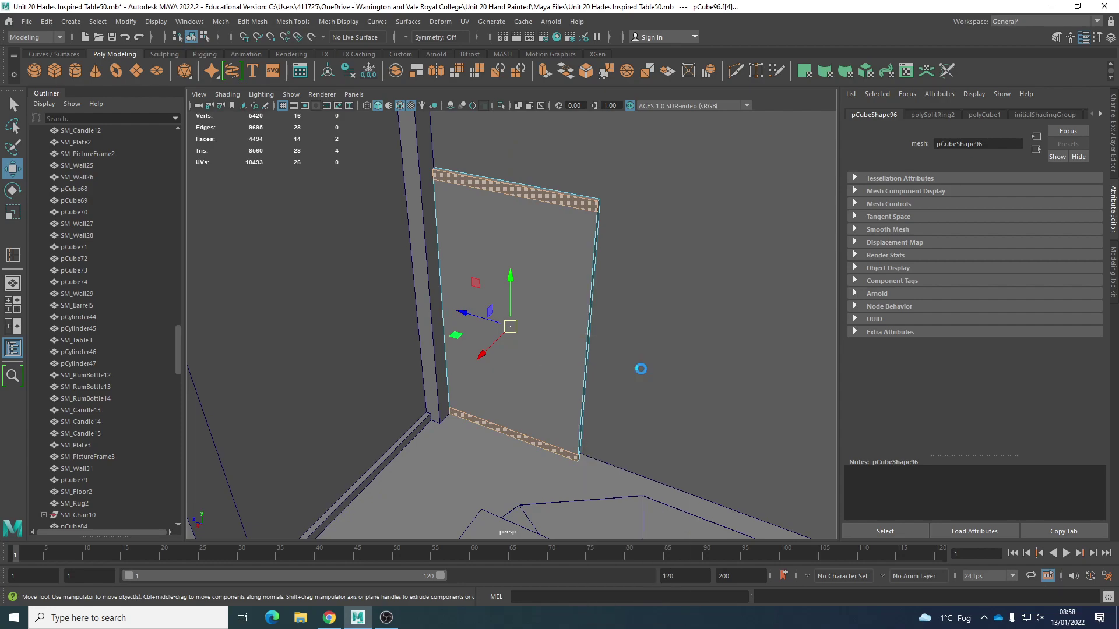
pyautogui.press('w')
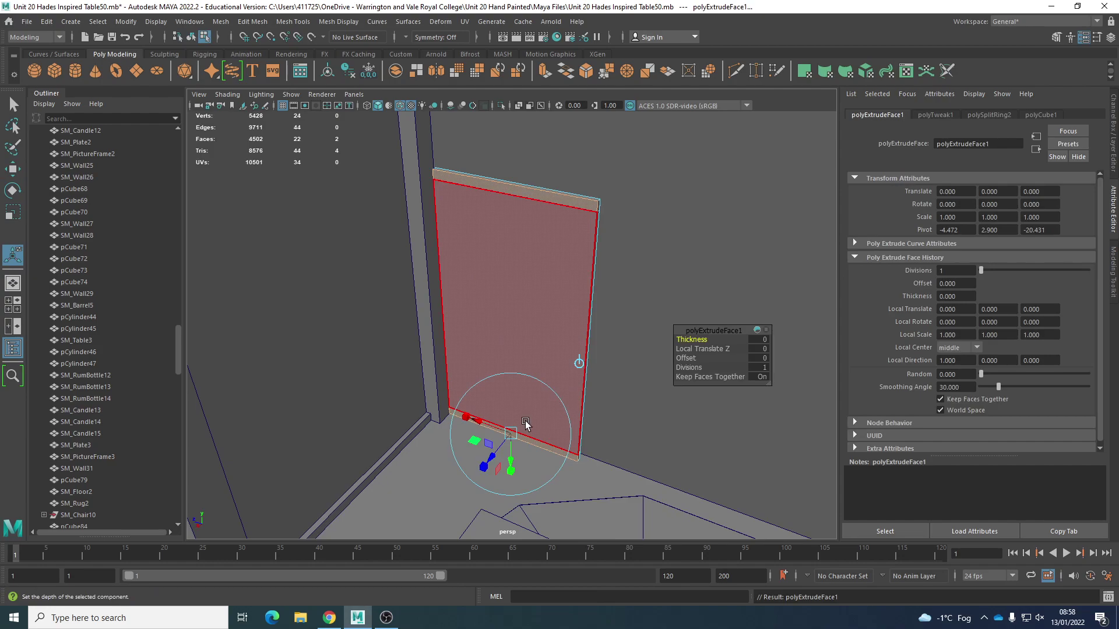
pyautogui.moveTo(482, 354); pyautogui.dragTo(476, 362)
pyautogui.moveTo(476, 363); pyautogui.dragTo(477, 362, button='middle')
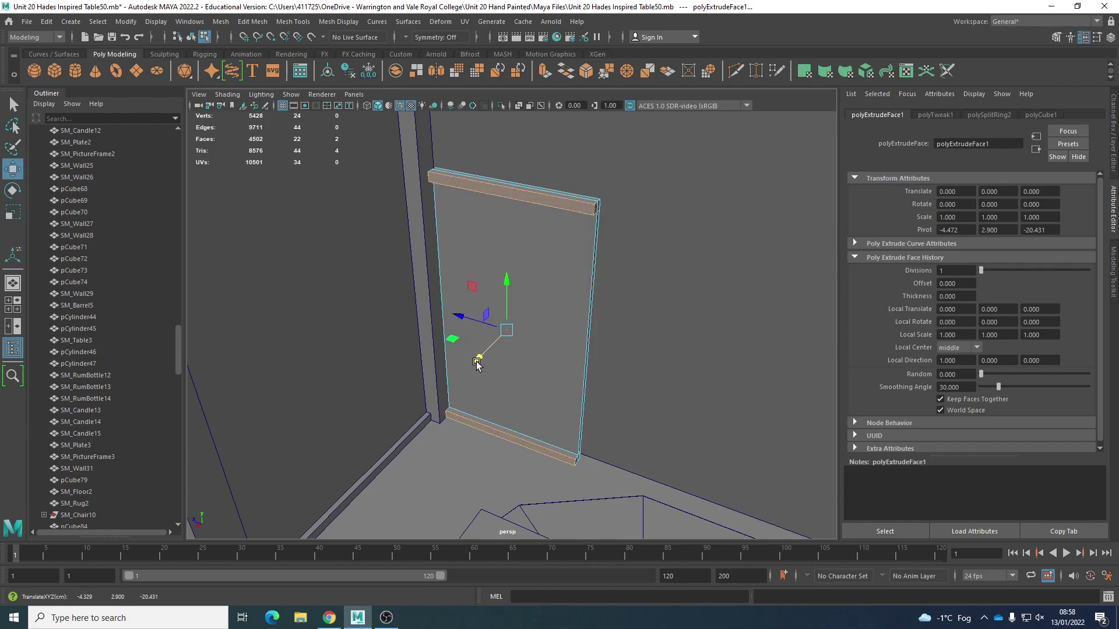
pyautogui.keyDown('alt'); pyautogui.moveTo(478, 379); pyautogui.dragTo(492, 420); pyautogui.keyUp('alt')
pyautogui.scroll(2, 472, 390)
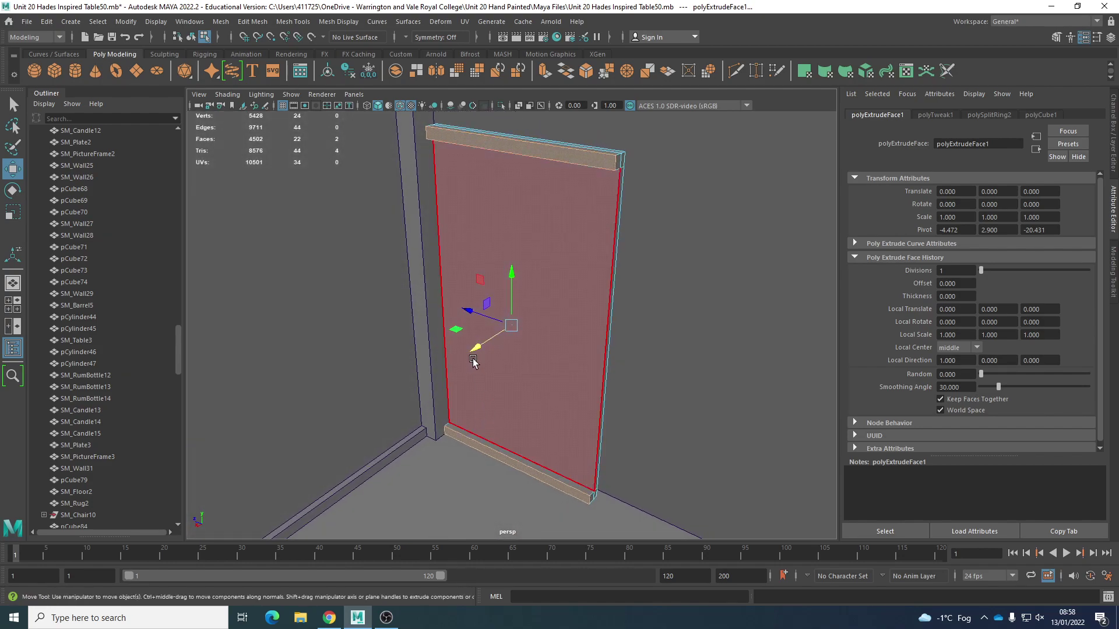
pyautogui.moveTo(567, 297); pyautogui.dragTo(597, 278, button='right')
# Step: Try to raise both upward-facing faces of the panel to the height of the corner post with vertex snapping
pyautogui.keyDown('alt'); pyautogui.moveTo(572, 371); pyautogui.dragTo(447, 394); pyautogui.keyUp('alt')
pyautogui.scroll(3, 604, 373)
pyautogui.scroll(-3, 597, 385)
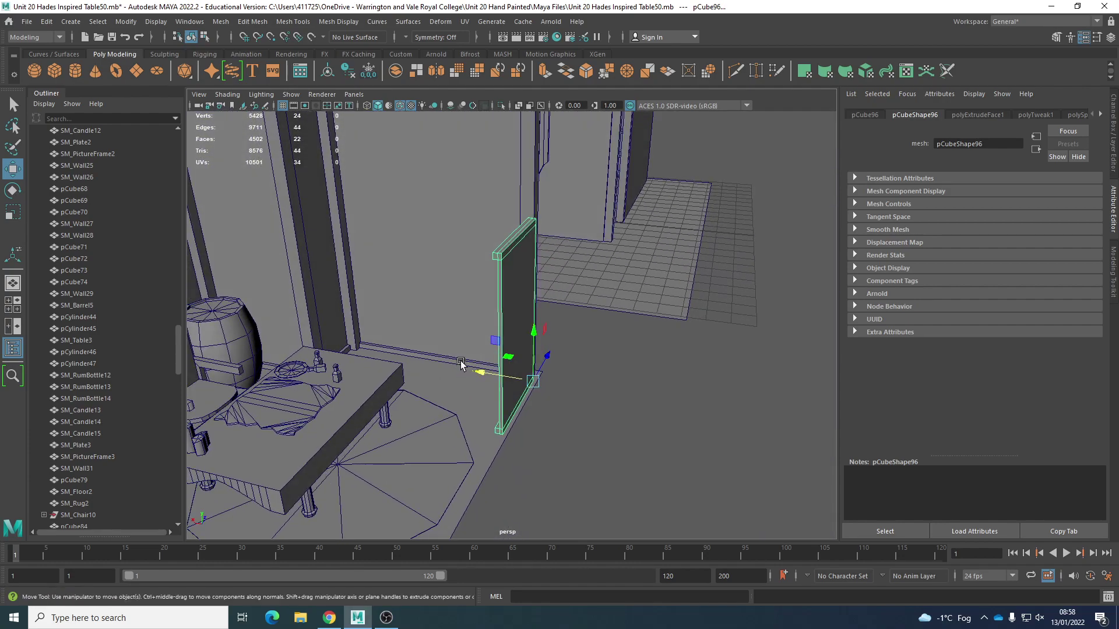
pyautogui.press('r')
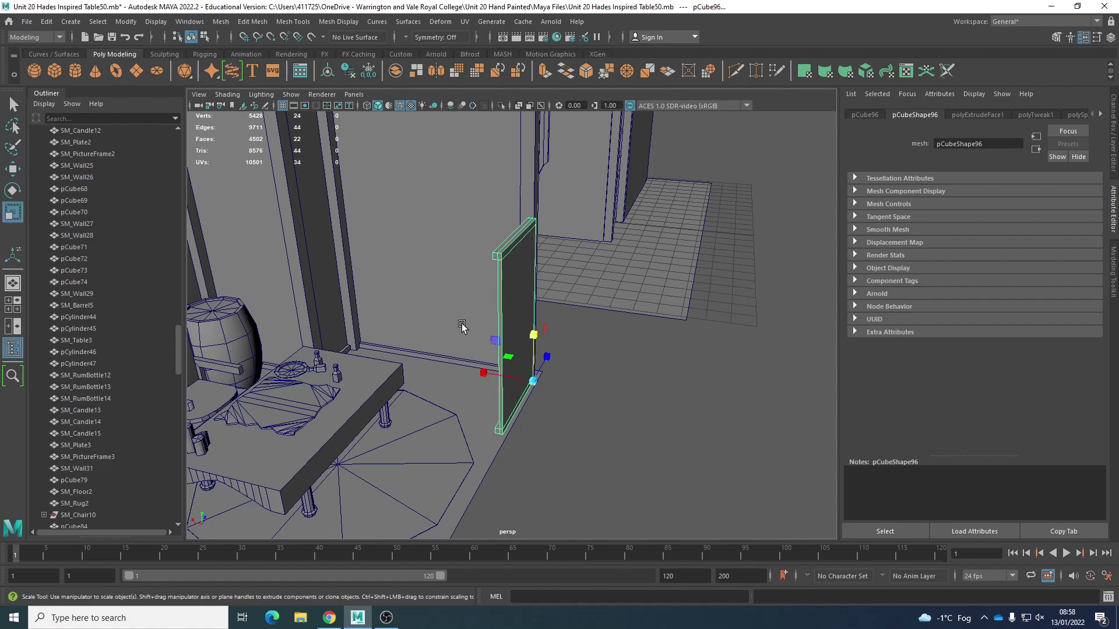
pyautogui.keyDown('alt'); pyautogui.moveTo(450, 342); pyautogui.dragTo(506, 349); pyautogui.keyUp('alt')
pyautogui.moveTo(472, 296); pyautogui.dragTo(472, 329, button='right')
pyautogui.moveTo(499, 239); pyautogui.dragTo(499, 276, button='right')
pyautogui.click(514, 247)
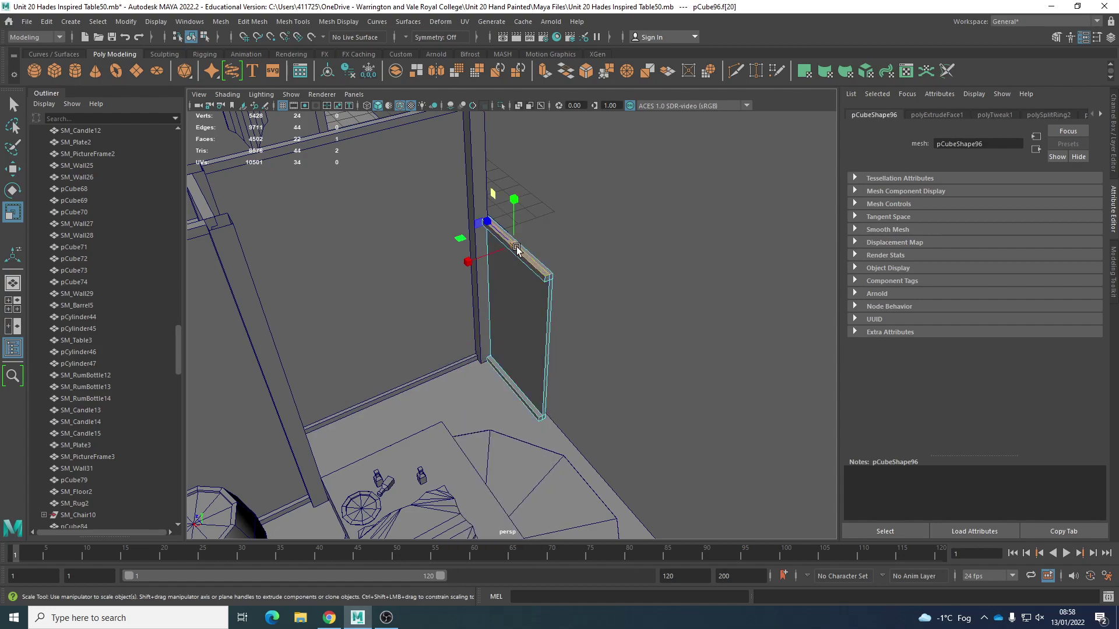
pyautogui.keyDown('shift'); pyautogui.click(539, 258); pyautogui.keyUp('shift')
pyautogui.press('w')
pyautogui.scroll(-2, 516, 208)
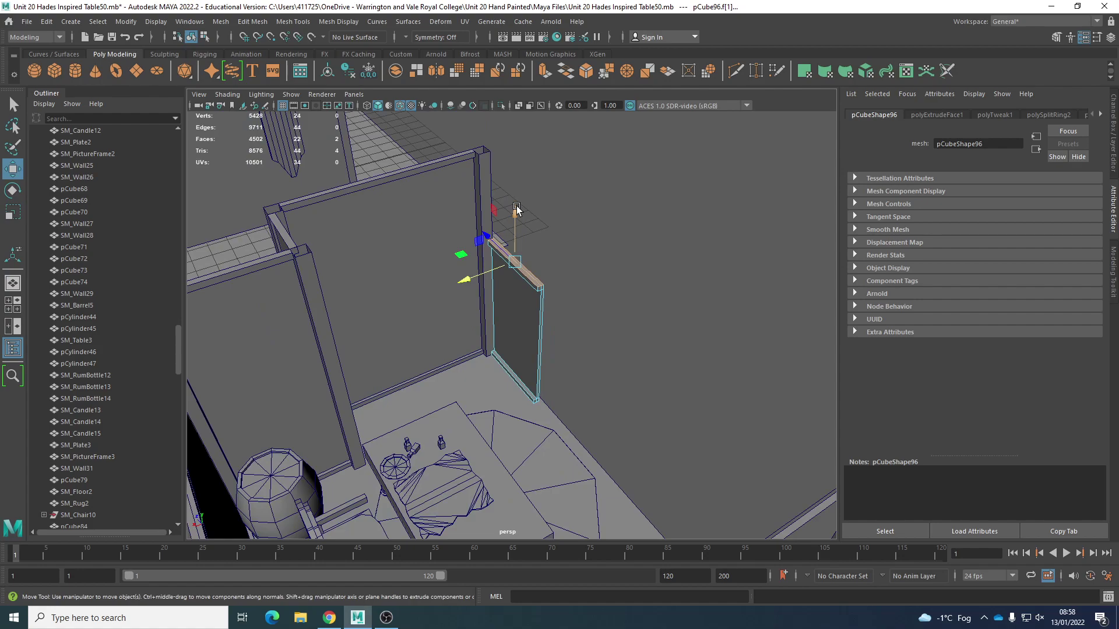
pyautogui.moveTo(516, 208); pyautogui.dragTo(510, 184)
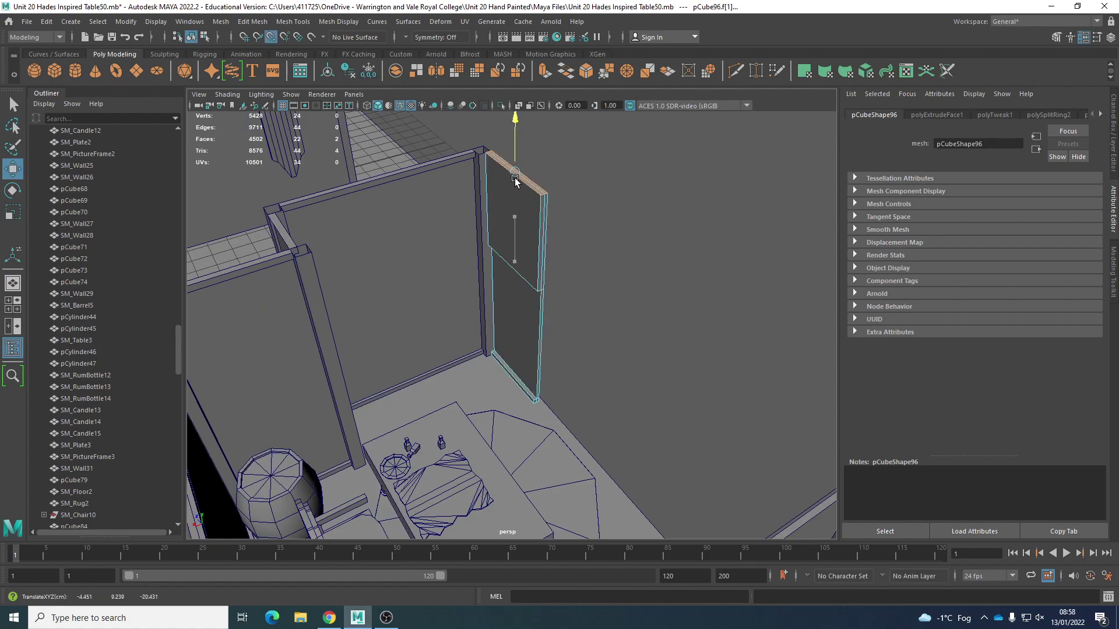
pyautogui.hotkey('ctrl', 'z')
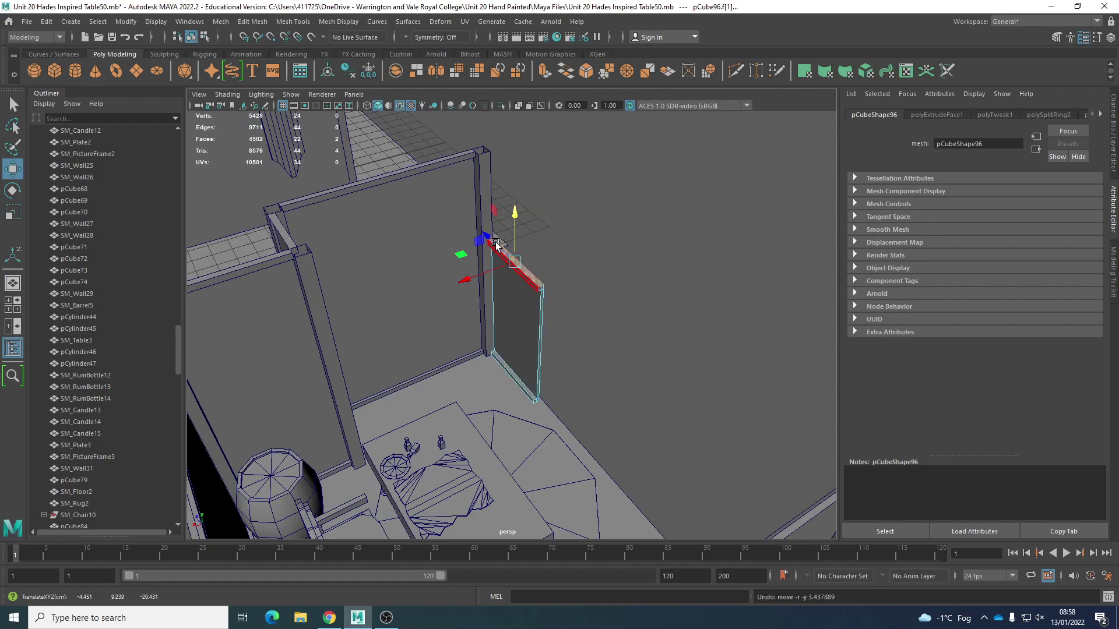
# Step: Try to raise only the panel's own top face to the post's height, leaving out the trim's top face
pyautogui.keyDown('shift'); pyautogui.click(532, 282); pyautogui.keyUp('shift')
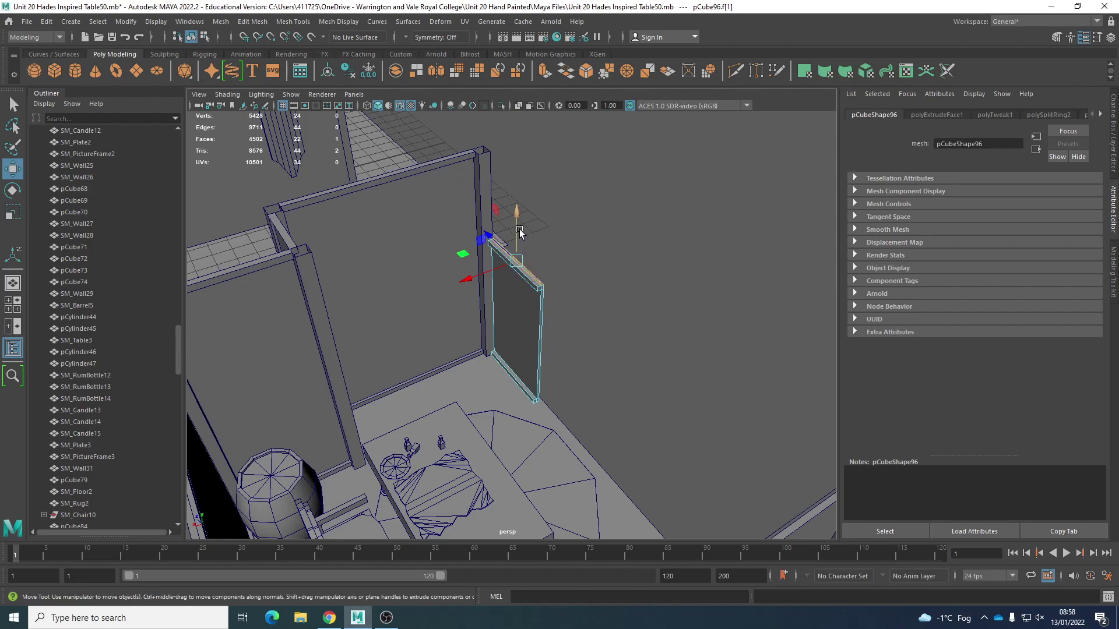
pyautogui.press('v')
pyautogui.moveTo(519, 228); pyautogui.dragTo(518, 226)
pyautogui.moveTo(519, 229); pyautogui.dragTo(510, 173, button='middle')
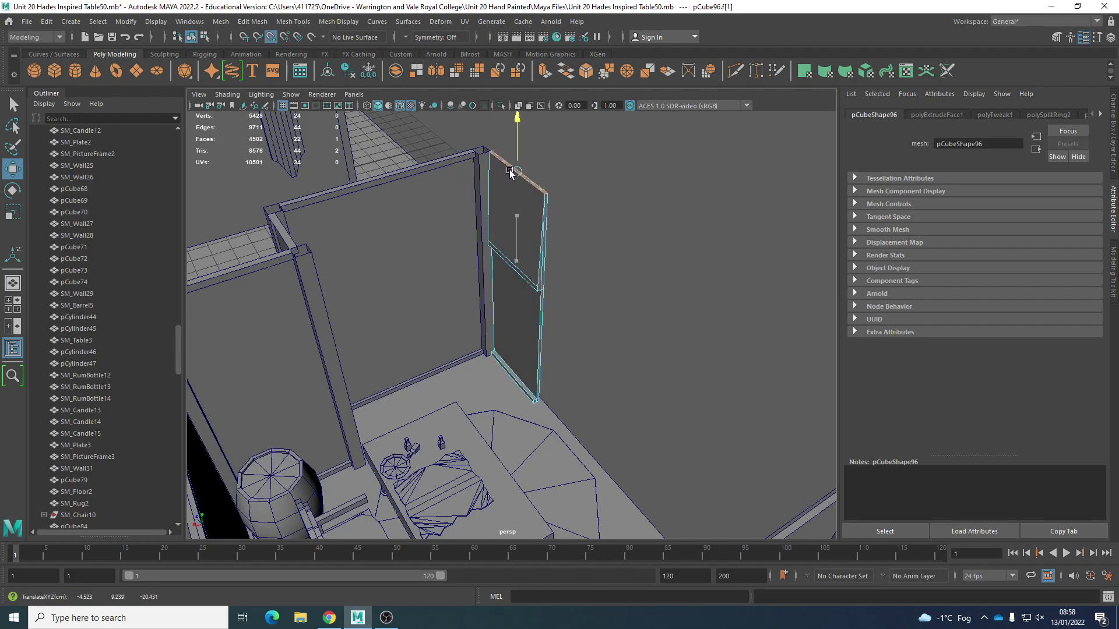
pyautogui.hotkey('ctrl', 'z')
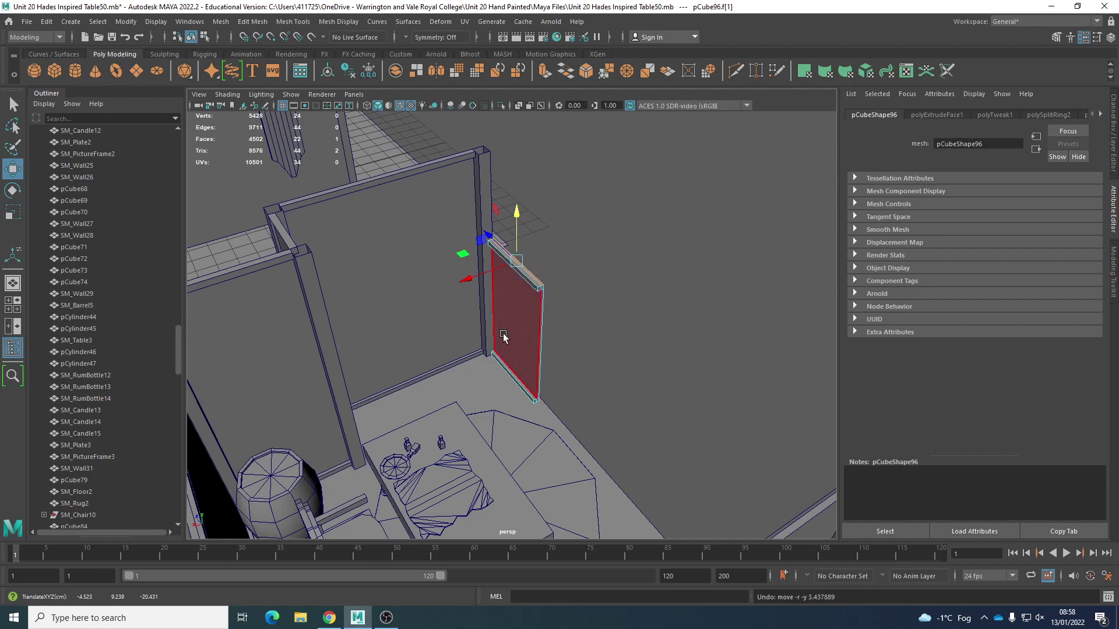
# Step: Select all faces at the panel's free end and move them along the floor edge to extend the wall to the room's opposite side
pyautogui.moveTo(535, 350); pyautogui.dragTo(539, 311, button='right')
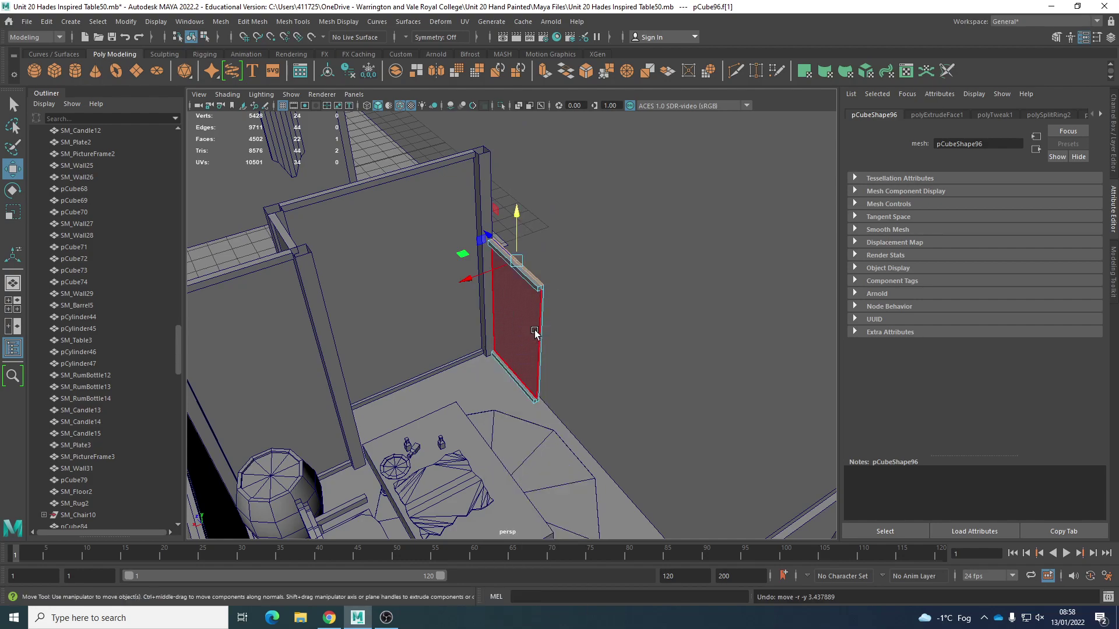
pyautogui.click(540, 290)
pyautogui.scroll(4, 555, 303)
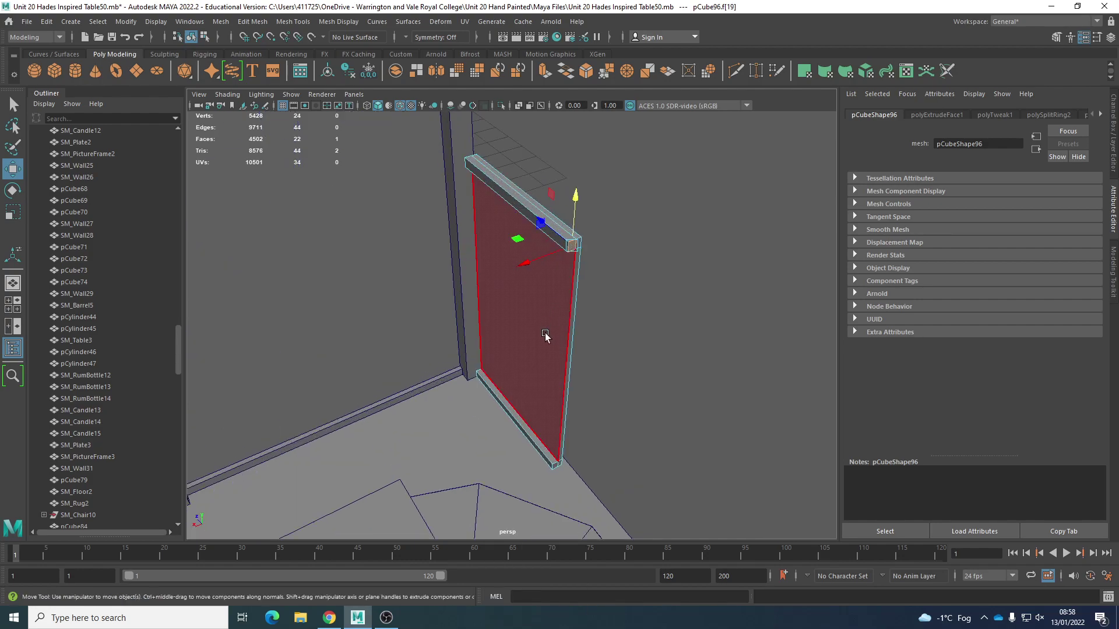
pyautogui.keyDown('alt'); pyautogui.moveTo(529, 347); pyautogui.dragTo(488, 349); pyautogui.keyUp('alt')
pyautogui.keyDown('shift'); pyautogui.click(530, 288); pyautogui.keyUp('shift')
pyautogui.keyDown('shift'); pyautogui.click(530, 289); pyautogui.keyUp('shift')
pyautogui.keyDown('shift'); pyautogui.click(524, 476); pyautogui.keyUp('shift')
pyautogui.moveTo(439, 455)
pyautogui.keyDown('alt'); pyautogui.mouseDown()
pyautogui.moveTo(279, 452)
pyautogui.moveTo(417, 449)
pyautogui.mouseUp(); pyautogui.keyUp('alt')
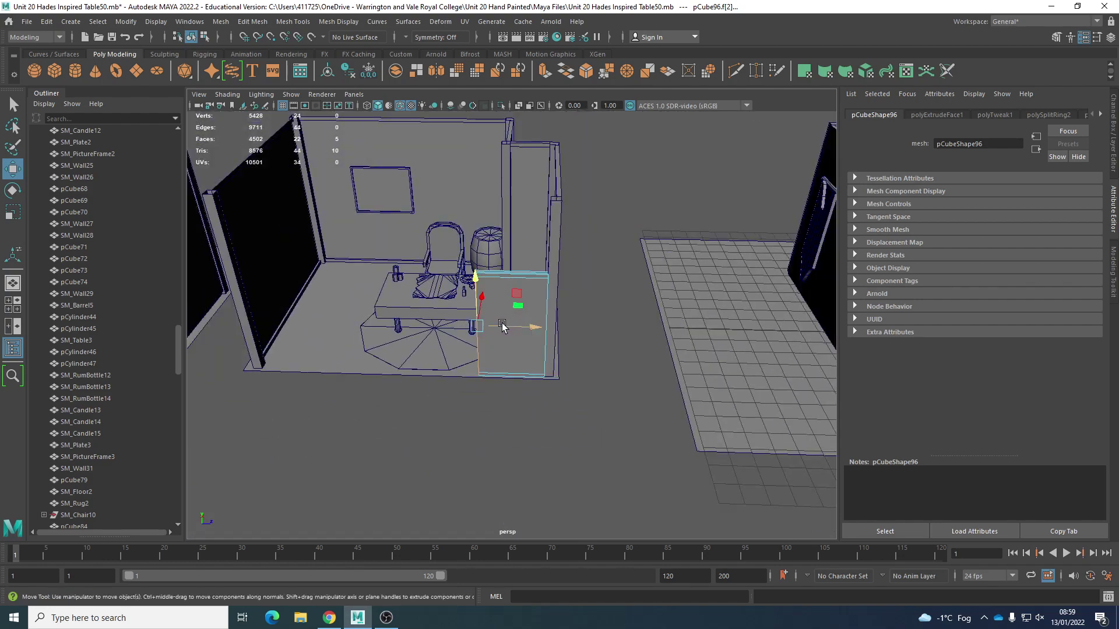
pyautogui.moveTo(502, 325); pyautogui.dragTo(333, 323)
pyautogui.keyDown('alt'); pyautogui.moveTo(331, 402); pyautogui.dragTo(564, 415); pyautogui.keyUp('alt')
pyautogui.moveTo(571, 261); pyautogui.dragTo(609, 249, button='right')
pyautogui.click(618, 270)
pyautogui.keyDown('alt'); pyautogui.moveTo(618, 272); pyautogui.dragTo(596, 292); pyautogui.keyUp('alt')
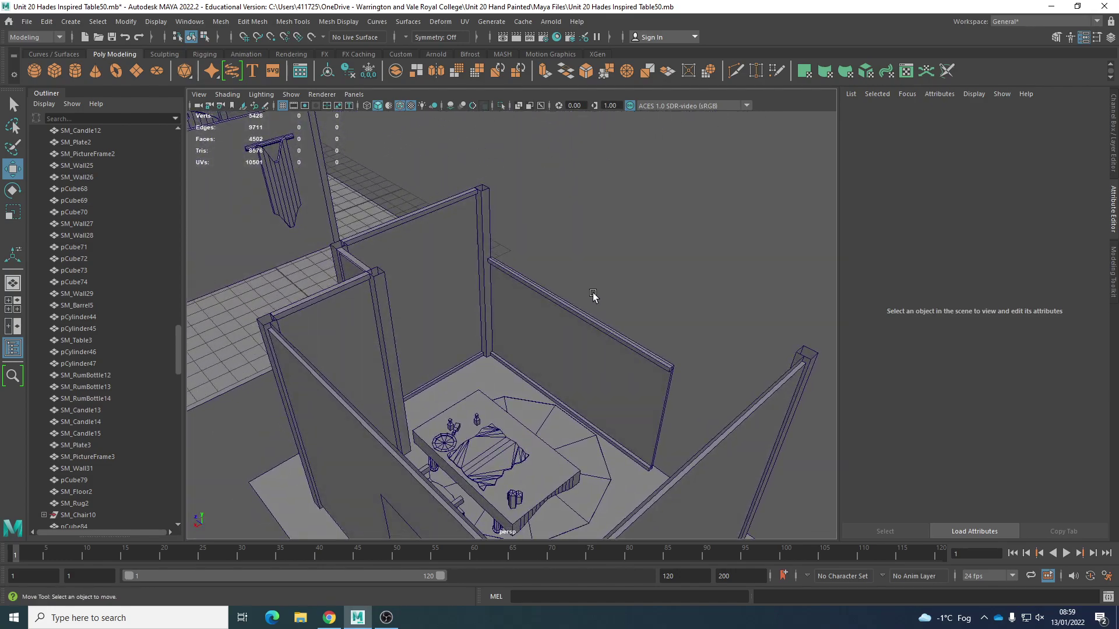
# Step: Select the extended wall panel and isolate it in the viewport
pyautogui.click(576, 310)
pyautogui.press('f')
pyautogui.keyDown('alt'); pyautogui.moveTo(524, 332); pyautogui.dragTo(444, 344); pyautogui.keyUp('alt')
pyautogui.moveTo(429, 315); pyautogui.dragTo(433, 330, button='right')
pyautogui.moveTo(571, 297); pyautogui.dragTo(599, 287, button='right')
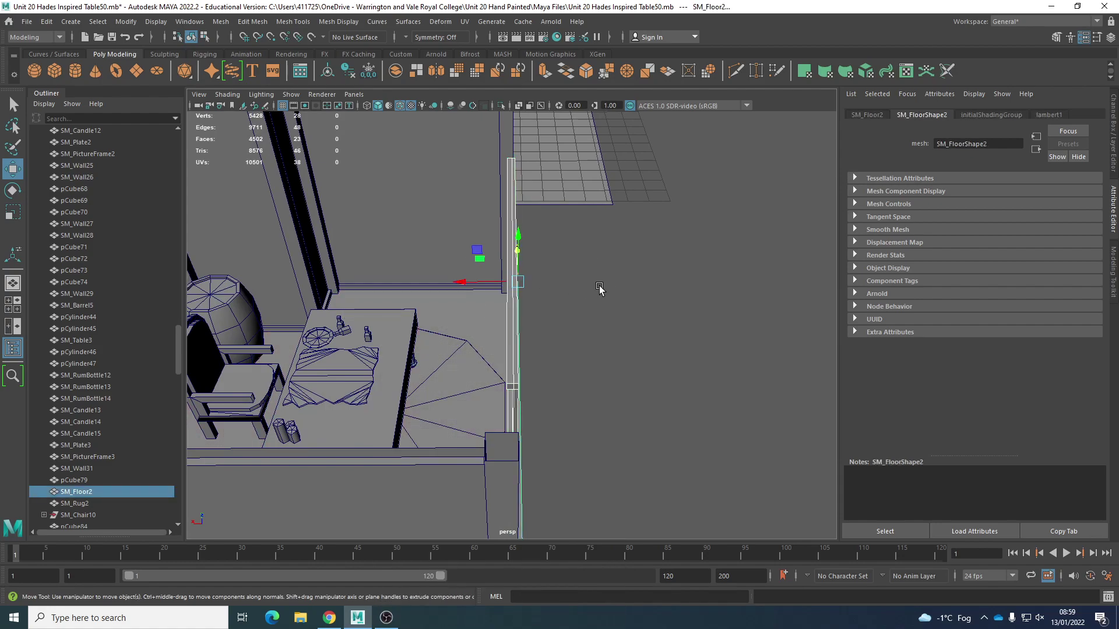
pyautogui.click(509, 343)
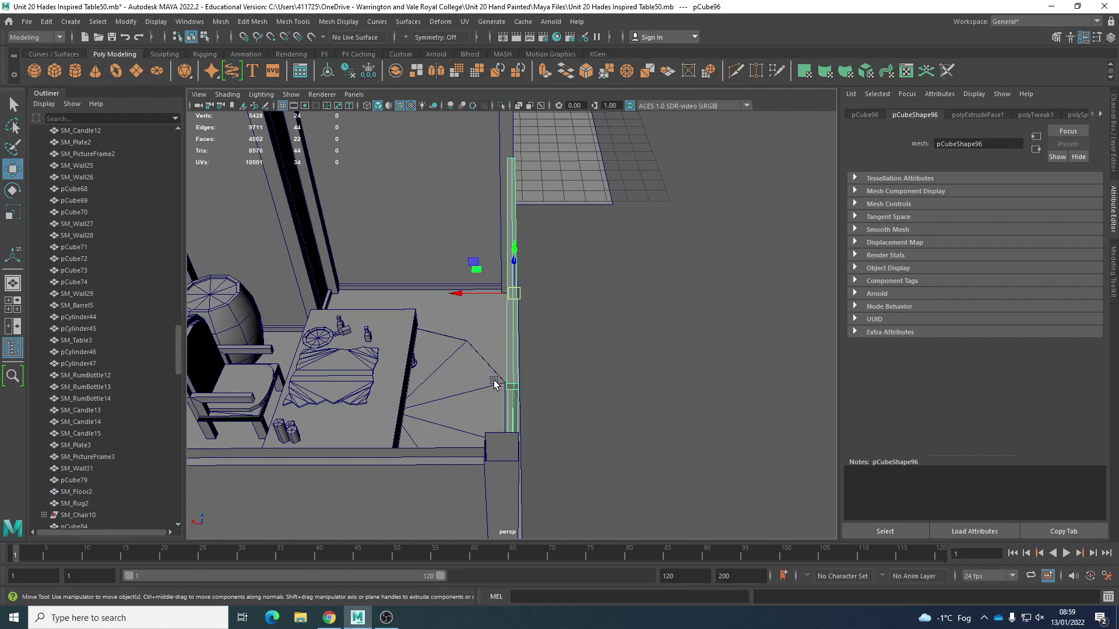
pyautogui.click(501, 106)
pyautogui.keyDown('alt'); pyautogui.moveTo(516, 191); pyautogui.dragTo(579, 342); pyautogui.keyUp('alt')
# Step: Select the isolated wall panel's upward-facing top faces and the faces at its ends, including the trim, and delete them
pyautogui.moveTo(532, 297); pyautogui.dragTo(527, 317, button='right')
pyautogui.keyDown('alt'); pyautogui.moveTo(505, 323); pyautogui.dragTo(414, 317); pyautogui.keyUp('alt')
pyautogui.click(521, 312)
pyautogui.keyDown('shift'); pyautogui.click(527, 309); pyautogui.keyUp('shift')
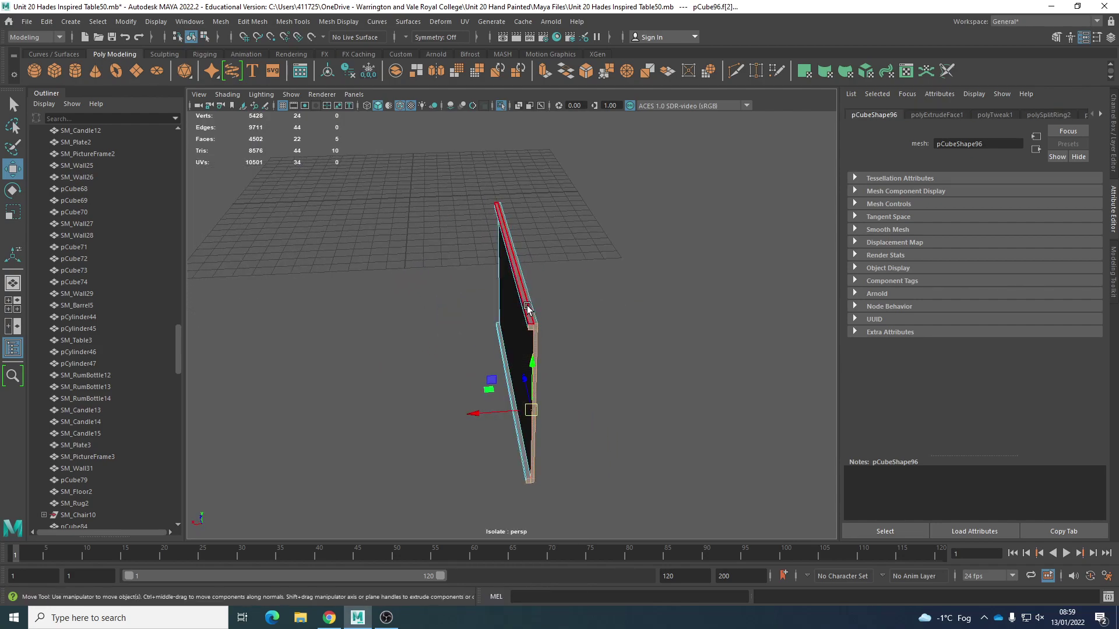
pyautogui.click(526, 308)
pyautogui.press('f')
pyautogui.keyDown('alt'); pyautogui.moveTo(506, 340); pyautogui.dragTo(446, 402); pyautogui.keyUp('alt')
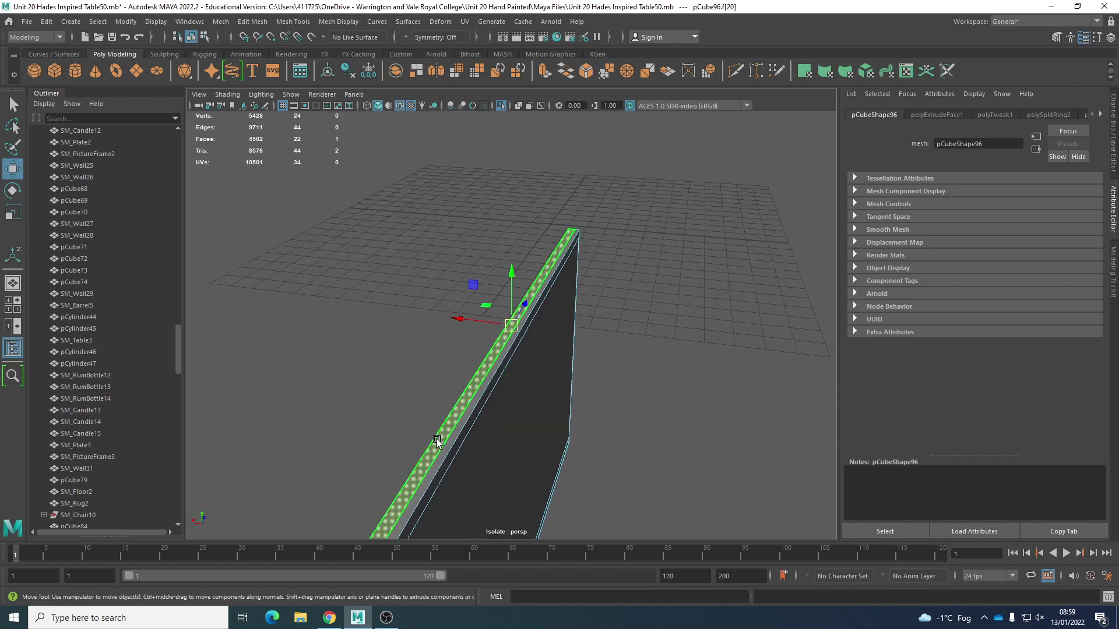
pyautogui.click(446, 451)
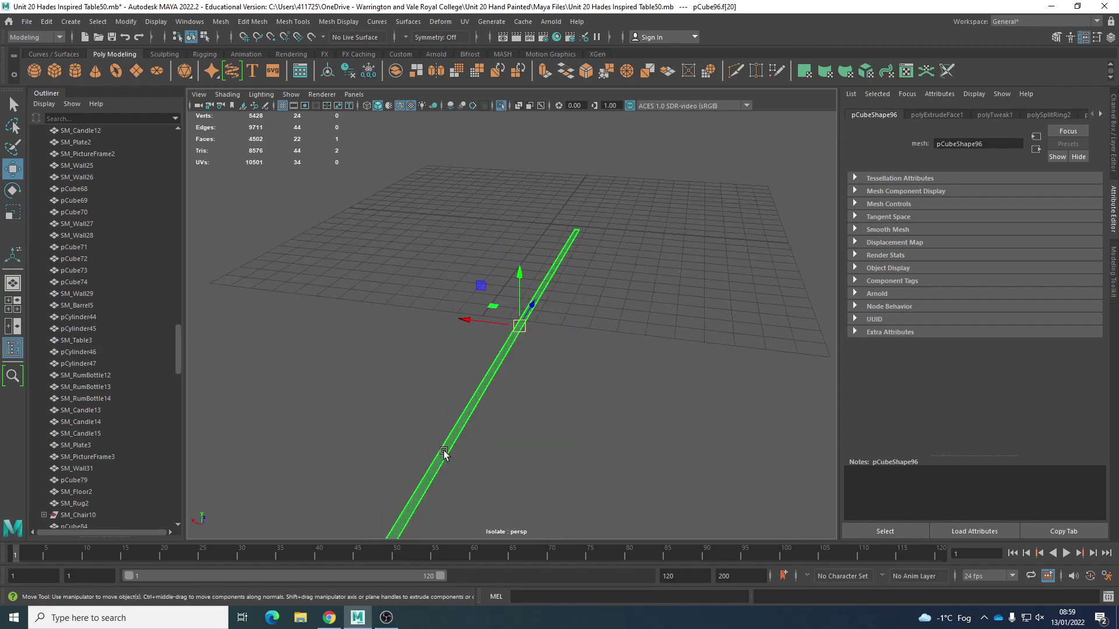
pyautogui.hotkey('ctrl', 'z')
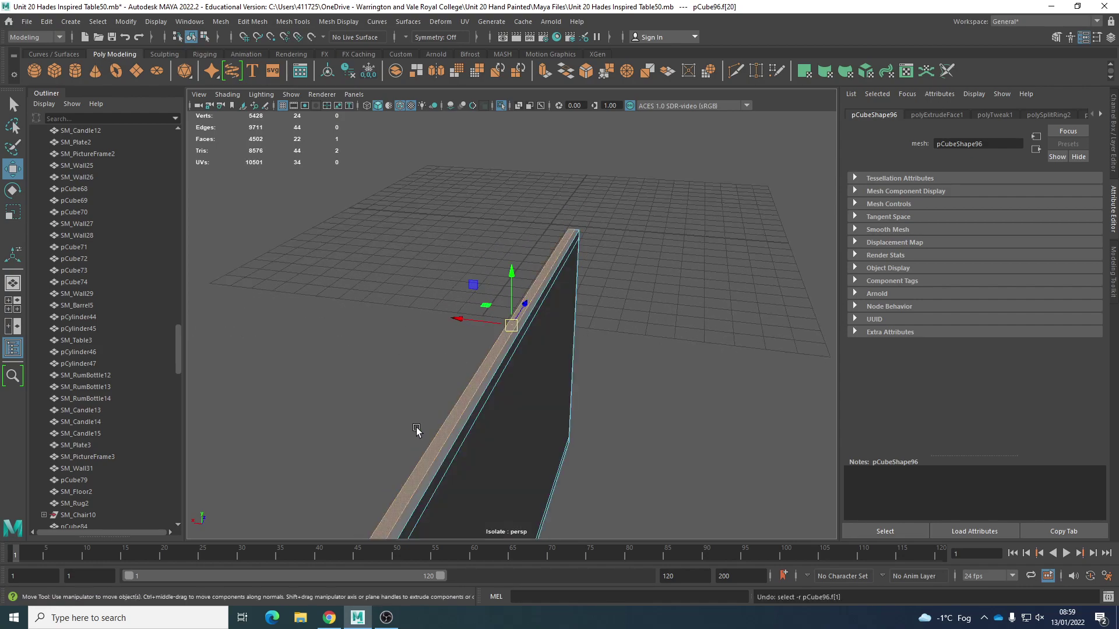
pyautogui.keyDown('shift'); pyautogui.click(451, 442); pyautogui.keyUp('shift')
pyautogui.keyDown('alt'); pyautogui.moveTo(447, 443); pyautogui.dragTo(754, 352); pyautogui.keyUp('alt')
pyautogui.keyDown('shift'); pyautogui.click(499, 264); pyautogui.keyUp('shift')
pyautogui.keyDown('shift'); pyautogui.click(522, 251); pyautogui.keyUp('shift')
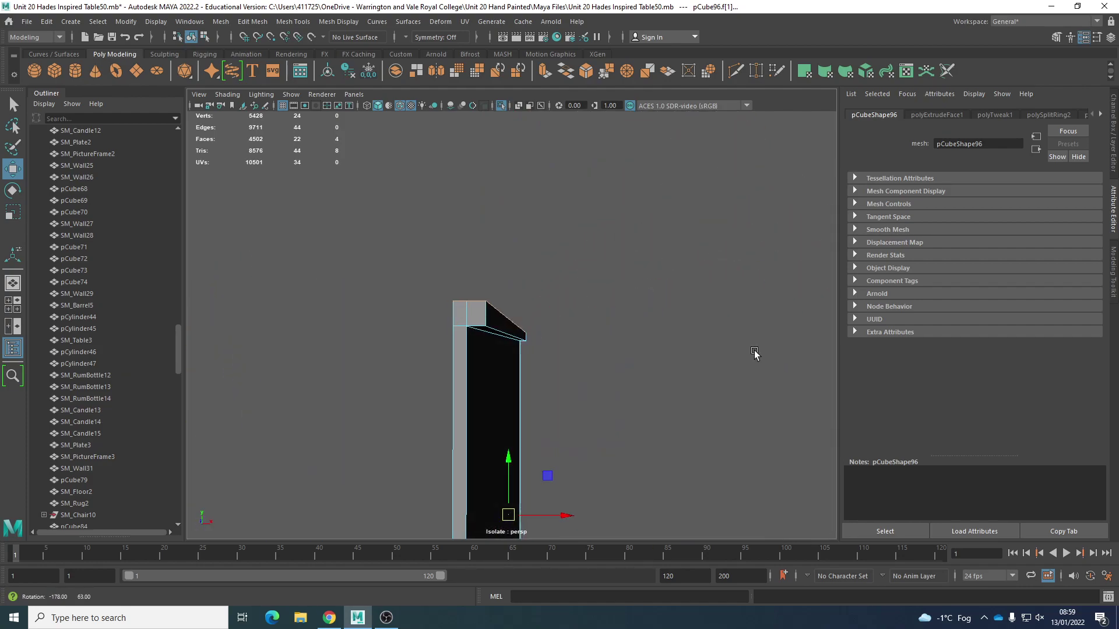
pyautogui.keyDown('shift'); pyautogui.click(470, 315); pyautogui.keyUp('shift')
pyautogui.keyDown('alt'); pyautogui.moveTo(457, 337); pyautogui.dragTo(434, 445); pyautogui.keyUp('alt')
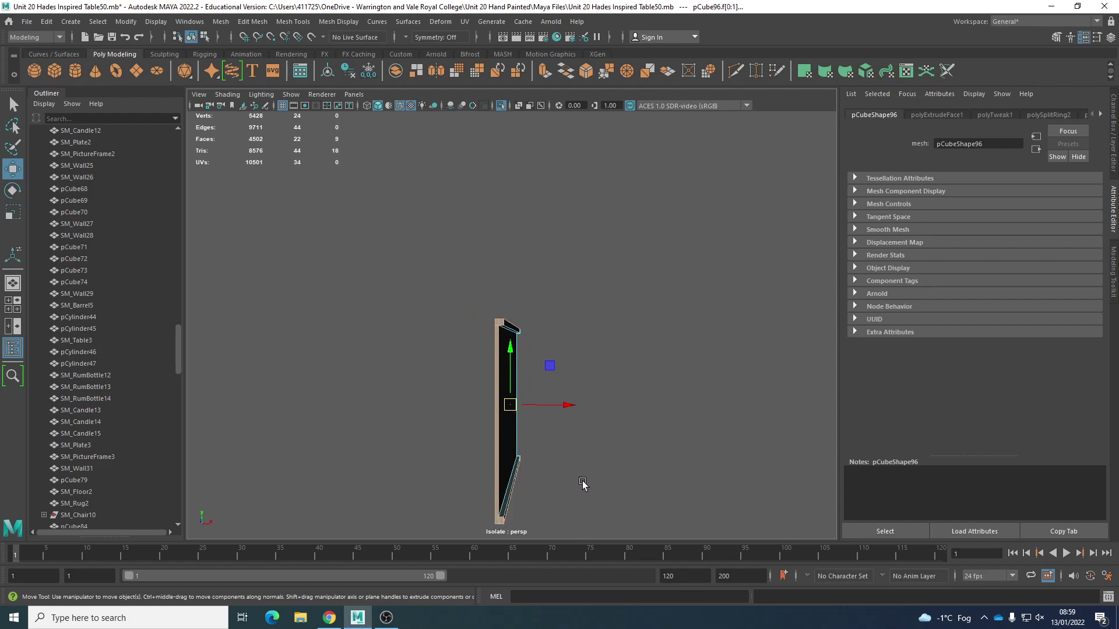
pyautogui.press('Delete')
pyautogui.keyDown('alt'); pyautogui.moveTo(583, 480); pyautogui.dragTo(312, 460); pyautogui.keyUp('alt')
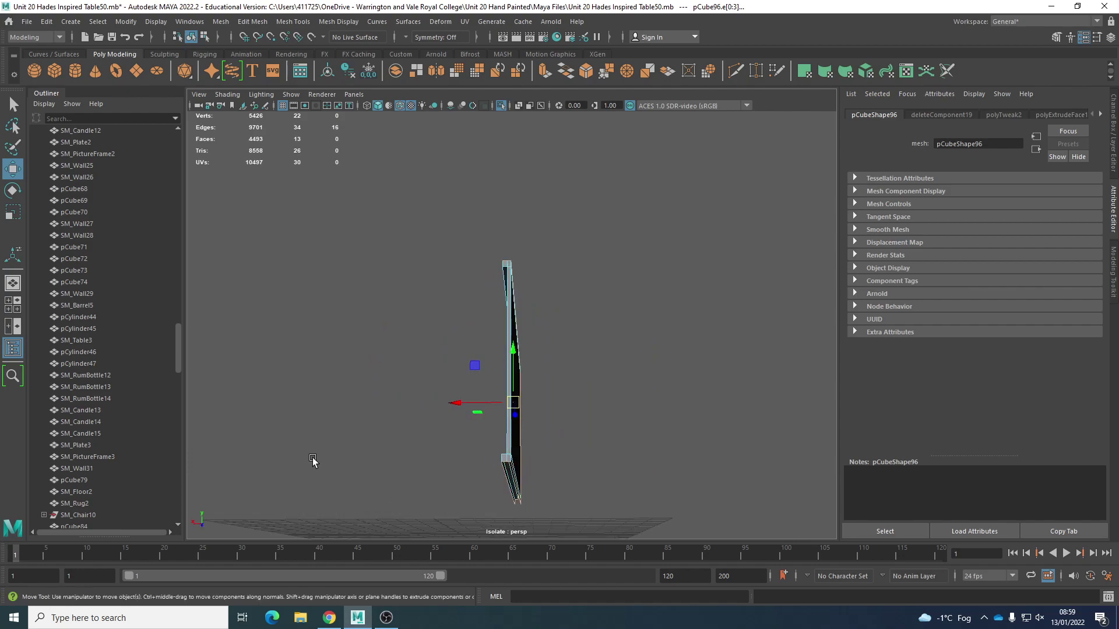
# Step: Return the panel to object selection, end its isolation to bring back the whole scene, and deselect it
pyautogui.moveTo(437, 294); pyautogui.dragTo(467, 261, button='right')
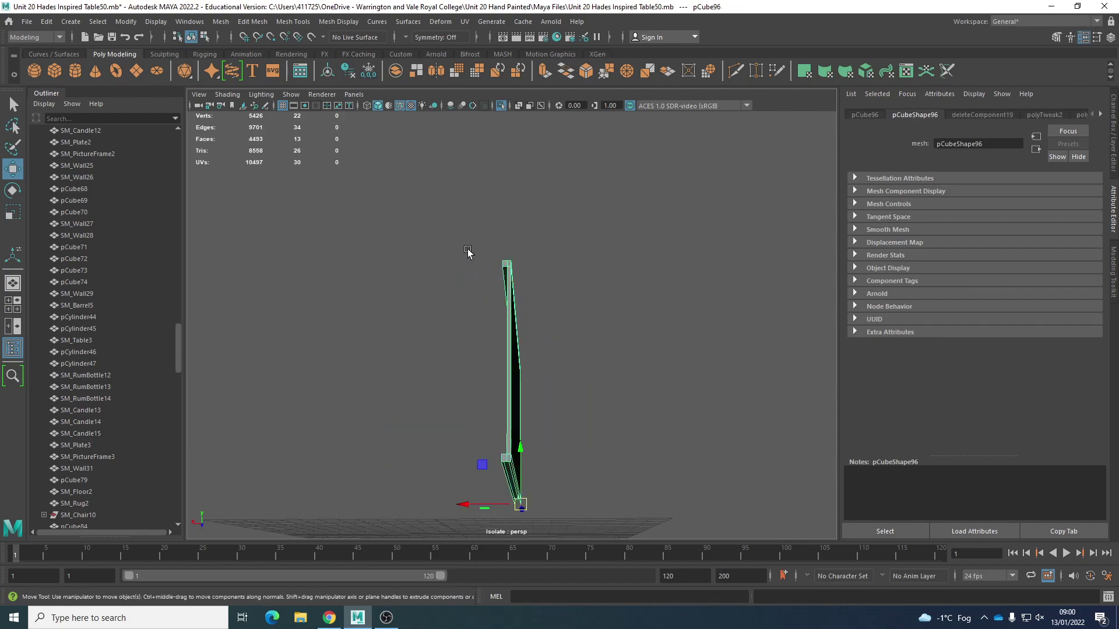
pyautogui.click(500, 106)
pyautogui.keyDown('alt'); pyautogui.moveTo(484, 312); pyautogui.dragTo(455, 402); pyautogui.keyUp('alt')
pyautogui.click(579, 462)
pyautogui.keyDown('alt'); pyautogui.moveTo(580, 462); pyautogui.dragTo(389, 450); pyautogui.keyUp('alt')
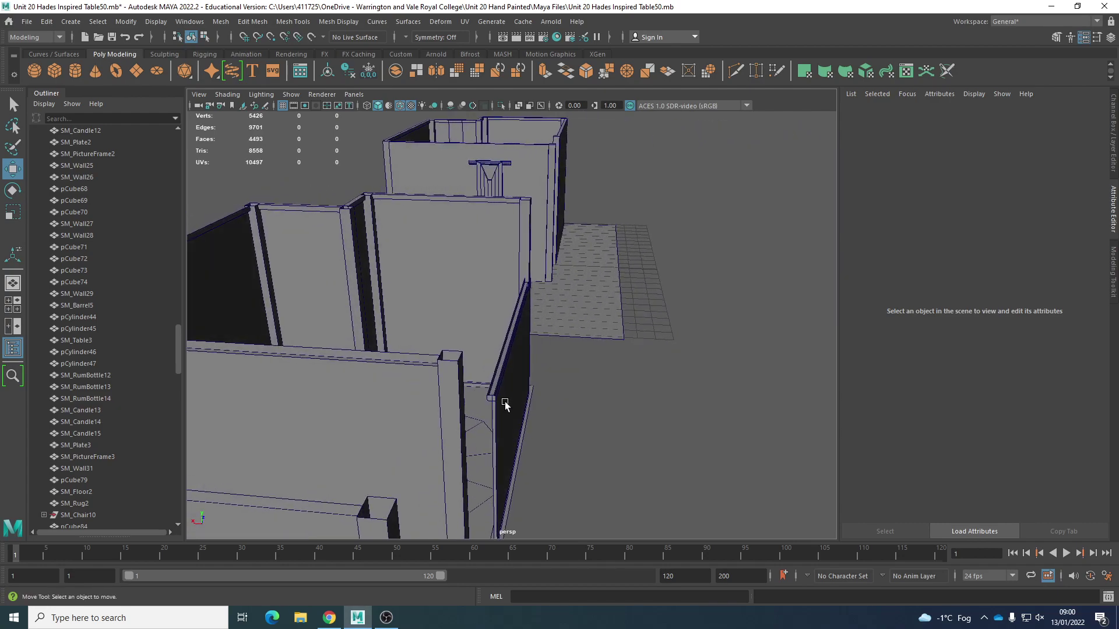